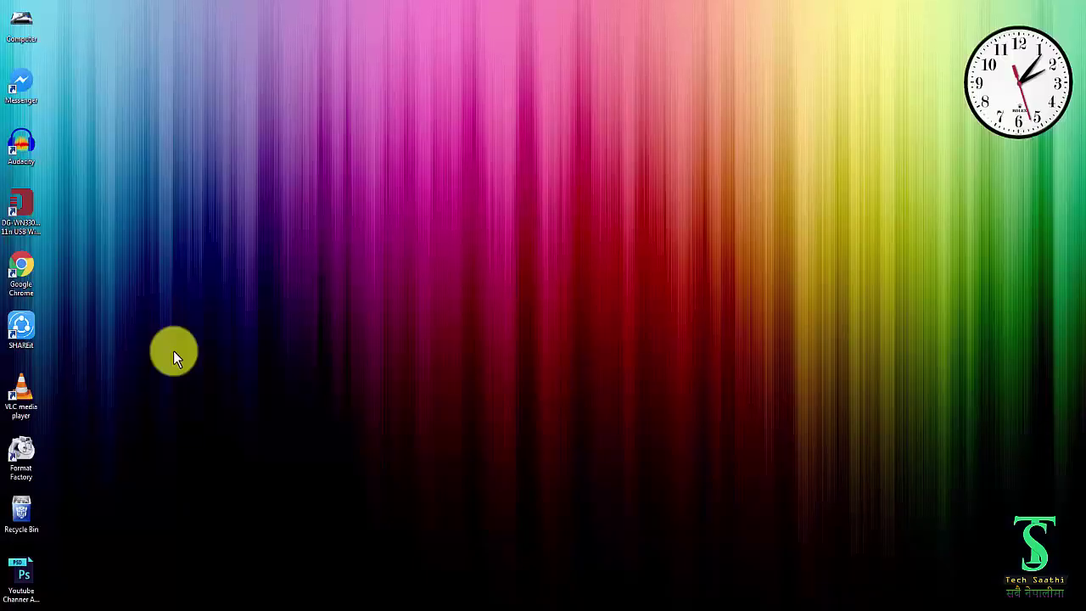
# - Launch Photoshop from the YouTube Channel Art PSD shortcut on the desktop
pyautogui.doubleClick(22, 574)
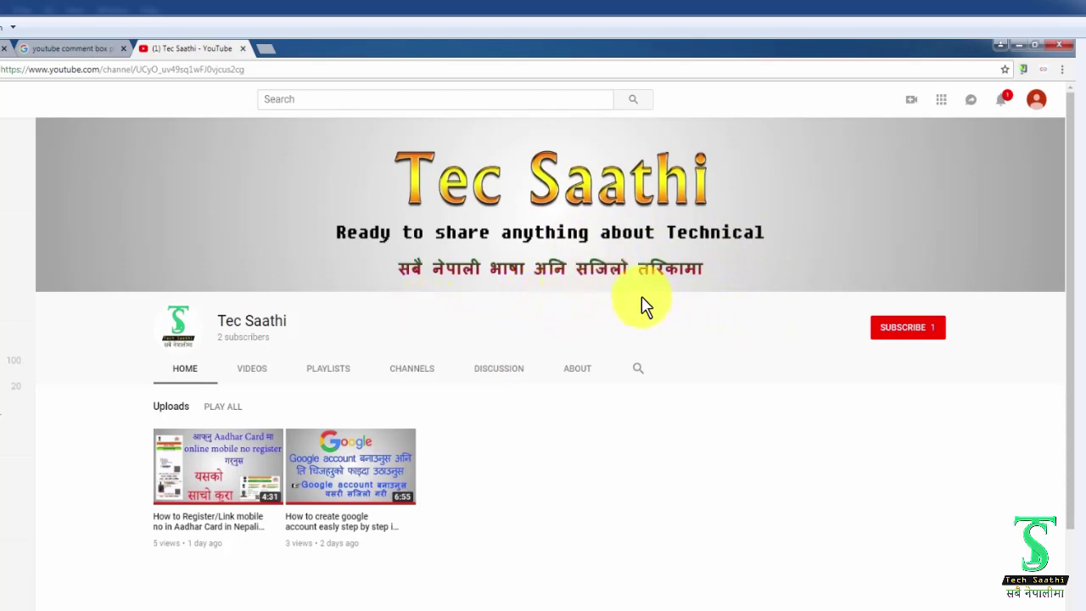
# - Leave the YouTube channel page and return to the gradient banner document in Photoshop
pyautogui.click(1019, 44)
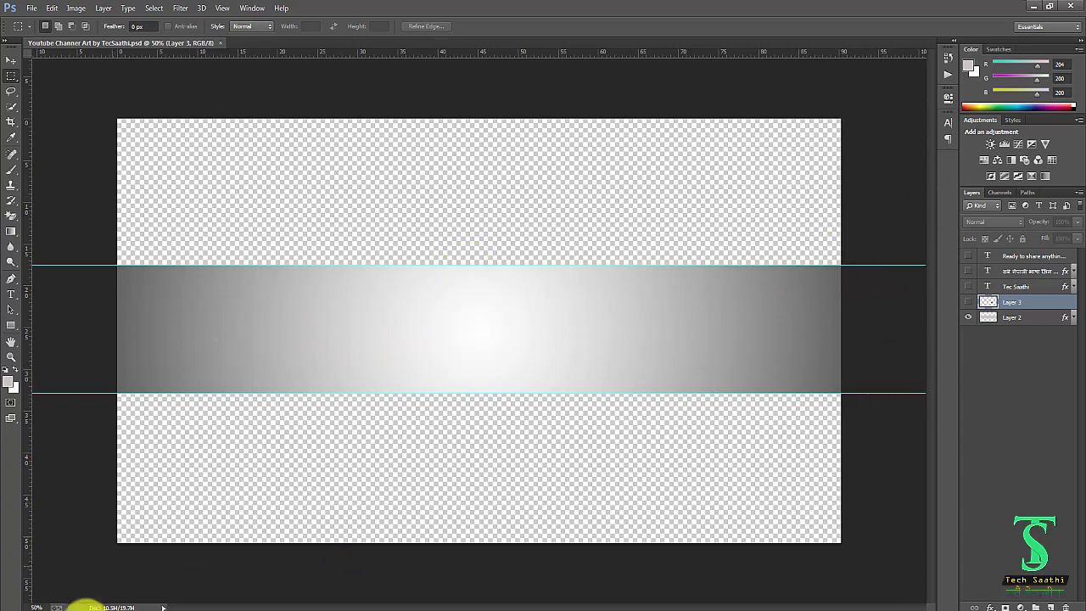
# - Make the Ready to share tagline, Nepali tagline and gold Tec Saathi title layers visible
pyautogui.click(272, 605)
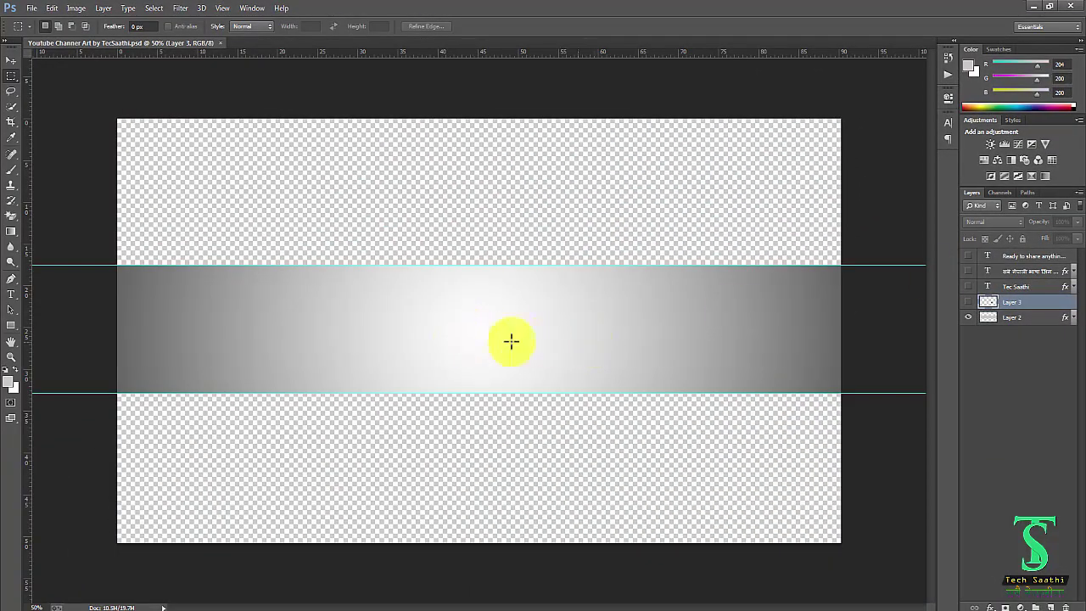
pyautogui.click(969, 256)
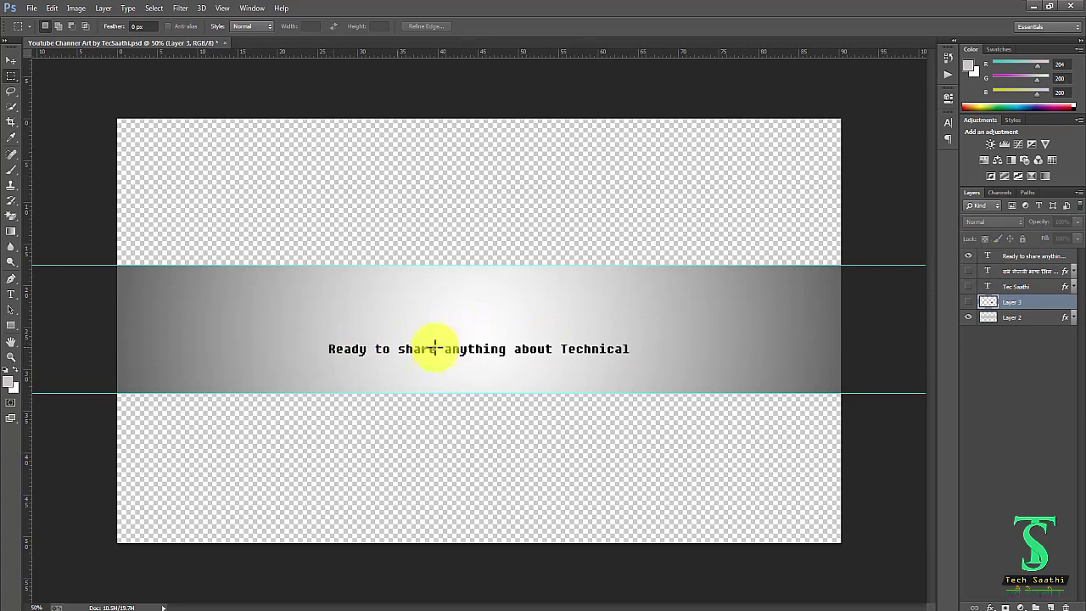
pyautogui.click(968, 271)
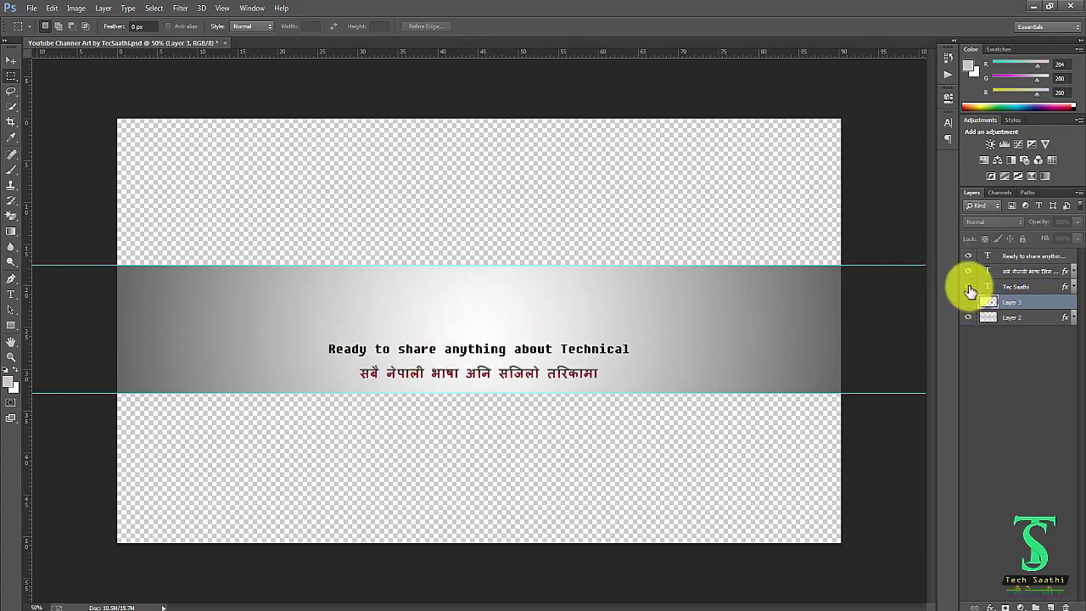
pyautogui.click(969, 287)
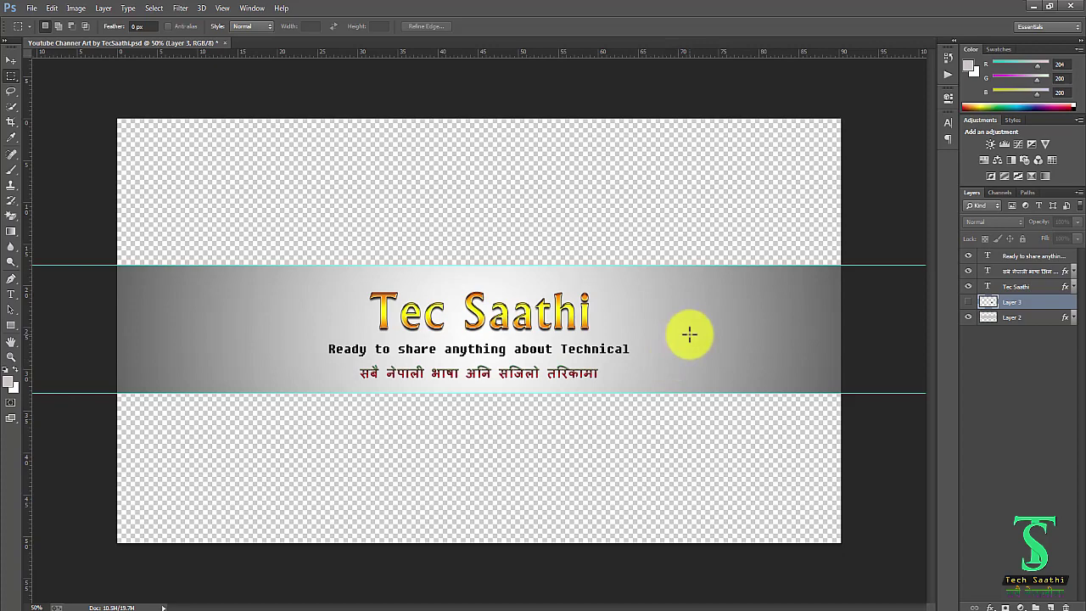
pyautogui.hotkey('ctrl', 'o')
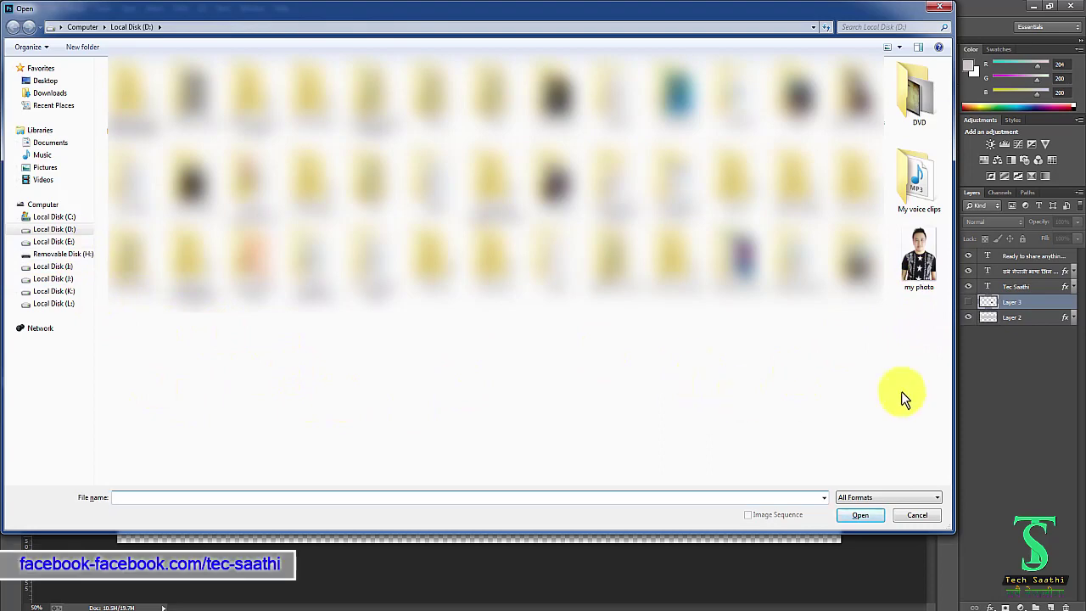
# - Open the 'my photo' image from Local Disk (D:) in its own tab
pyautogui.click(919, 259)
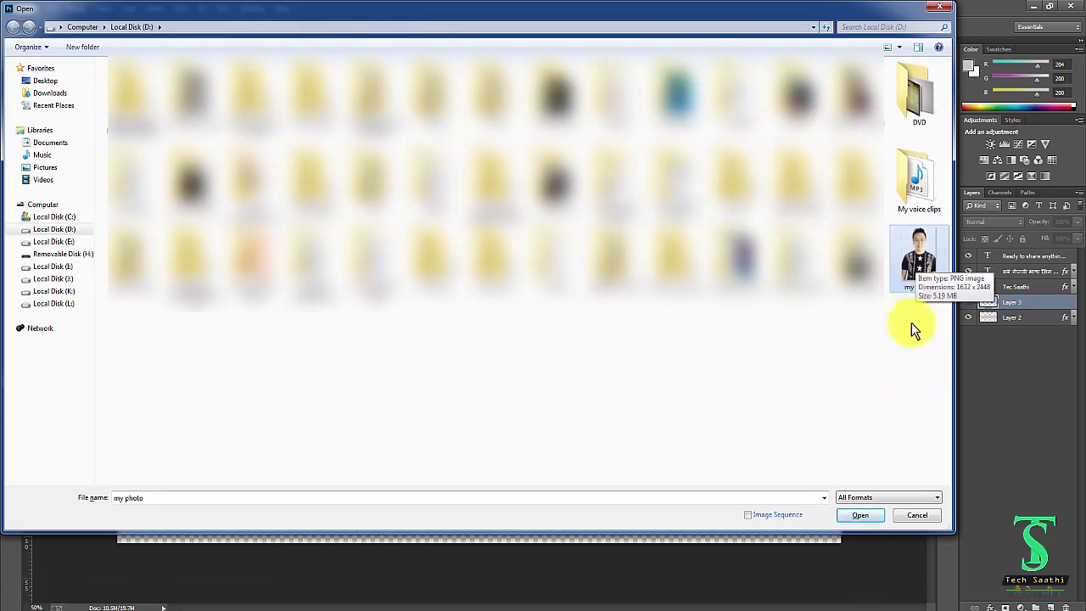
pyautogui.doubleClick(920, 260)
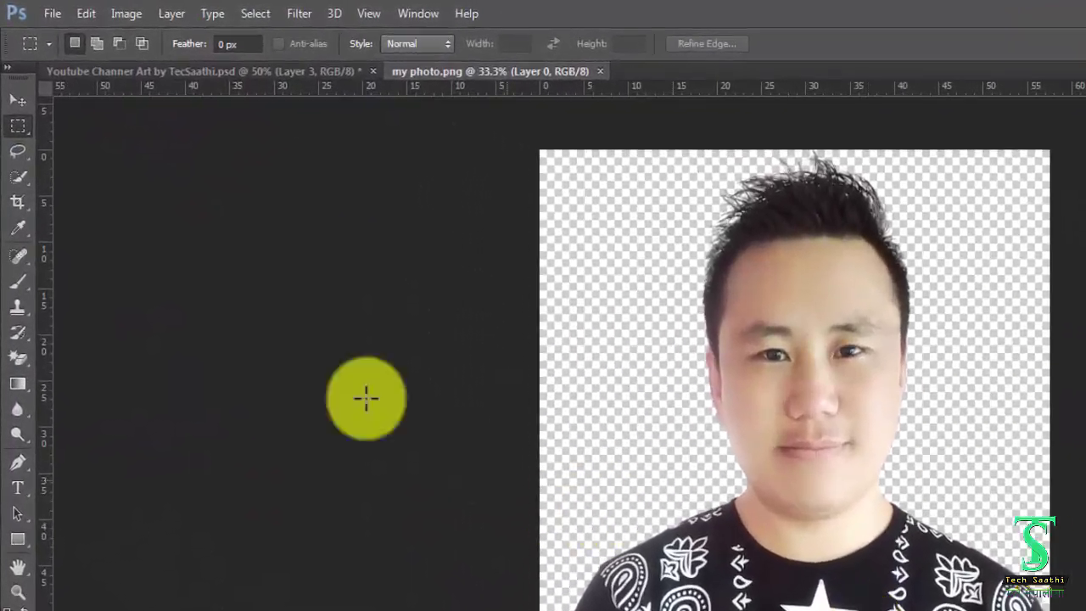
# - Copy the whole my photo.png portrait and return to the channel art banner tab
pyautogui.click(18, 101)
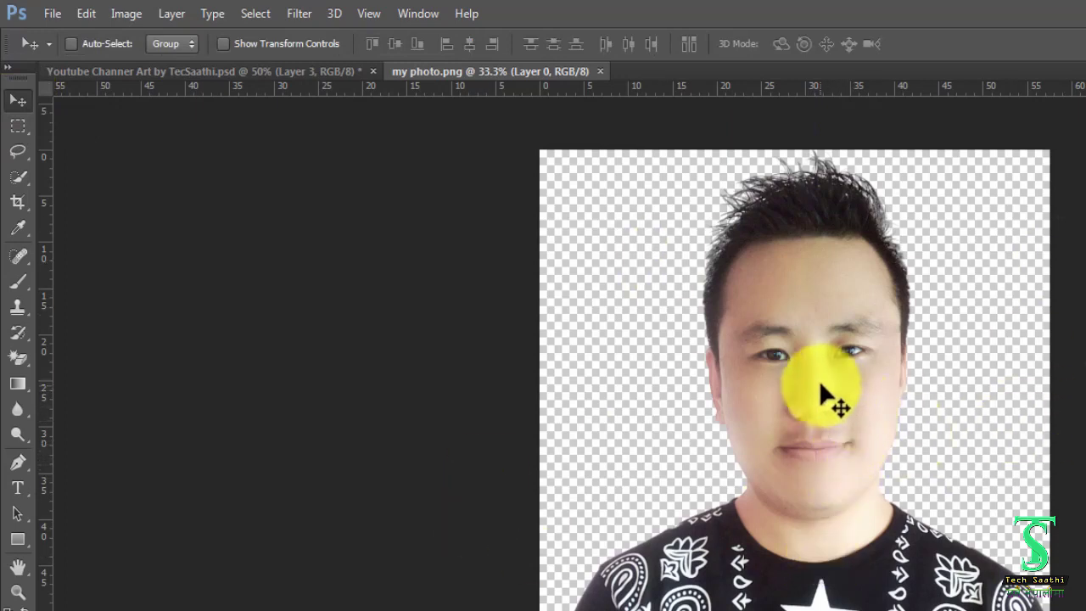
pyautogui.click(181, 70)
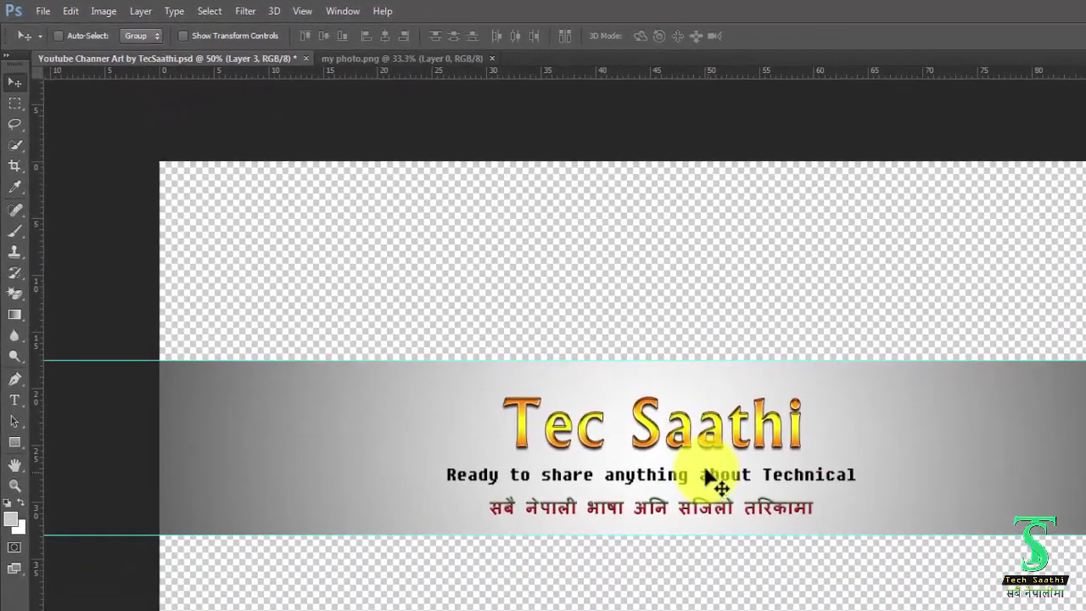
pyautogui.click(379, 60)
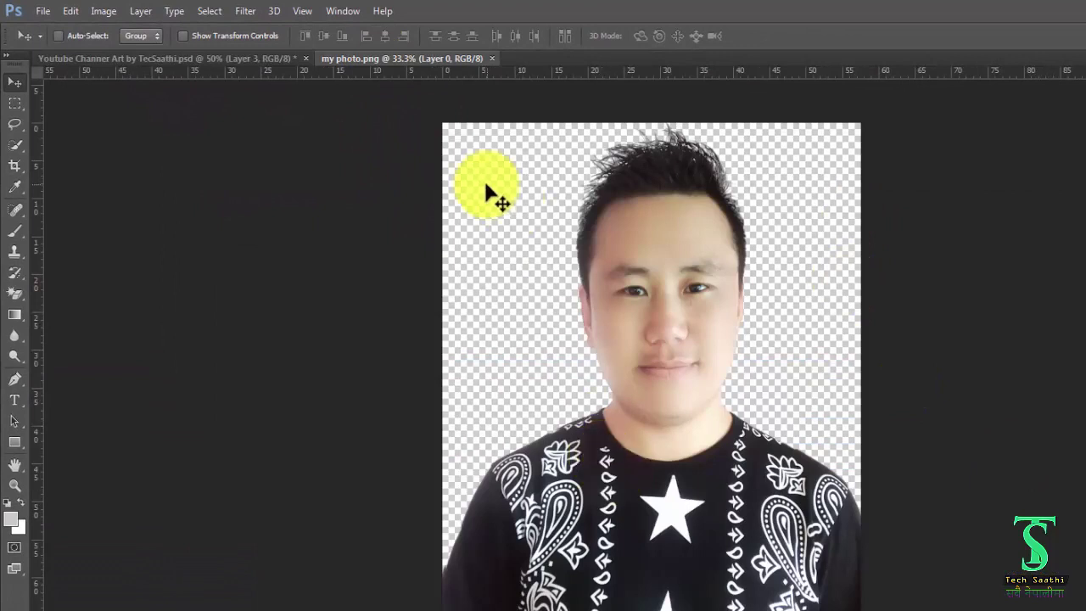
pyautogui.hotkey('ctrl', 'a')
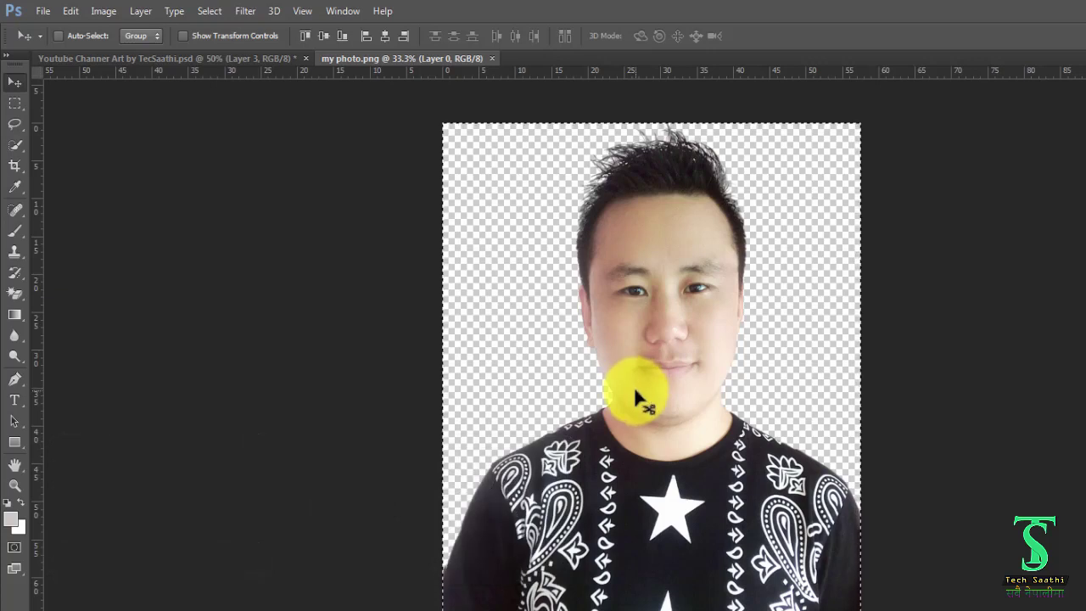
pyautogui.hotkey('ctrl', 'c')
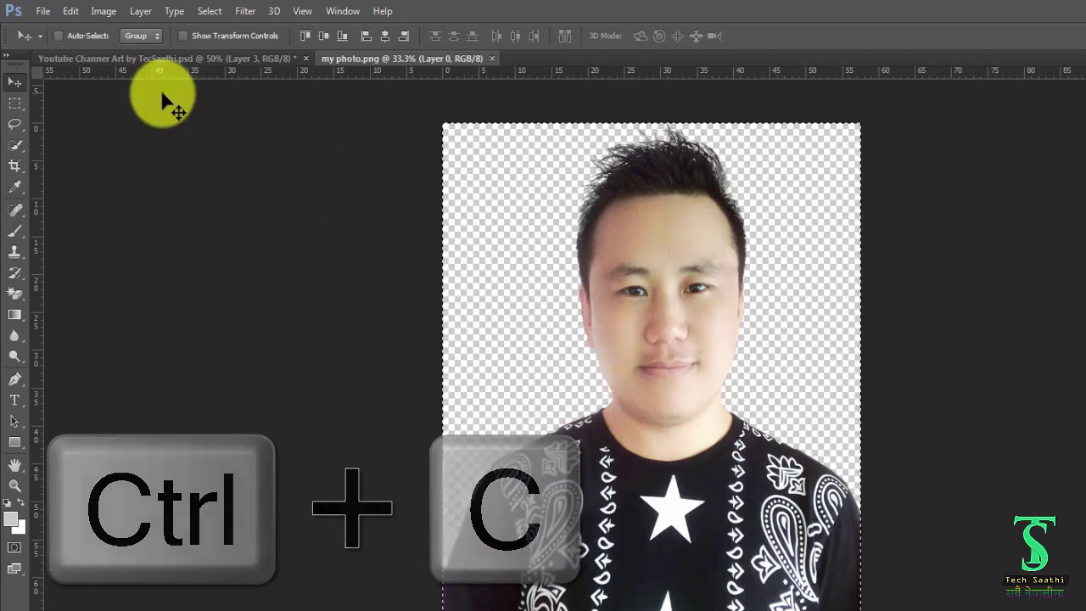
pyautogui.click(148, 59)
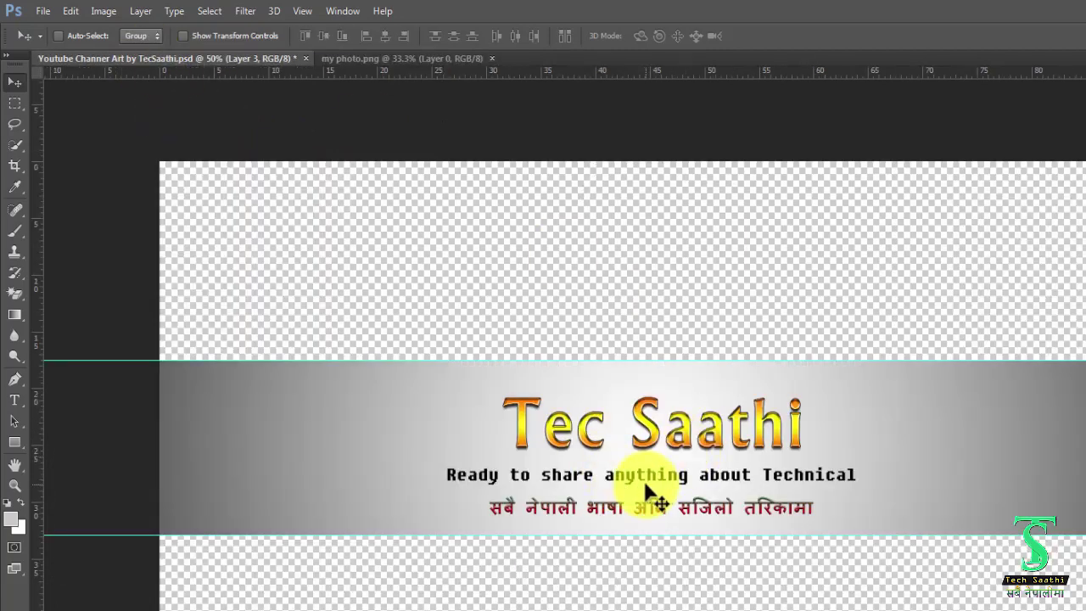
# - Paste the portrait into the banner as Layer 4, shifted slightly right
pyautogui.hotkey('ctrl', 'v')
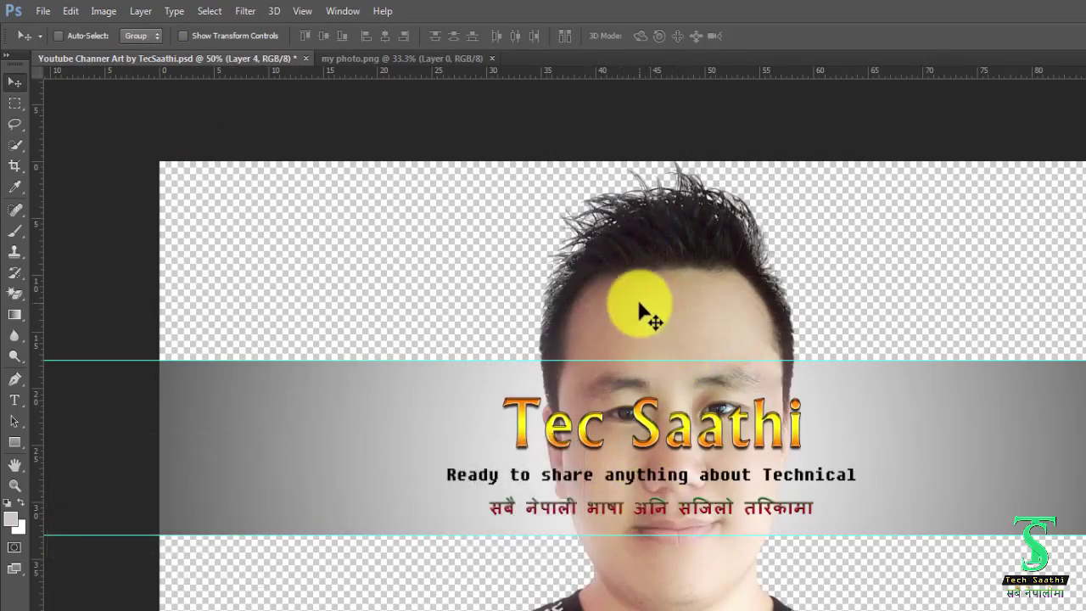
pyautogui.moveTo(643, 310)
pyautogui.mouseDown()
pyautogui.moveTo(696, 320)
pyautogui.moveTo(679, 313)
pyautogui.mouseUp()
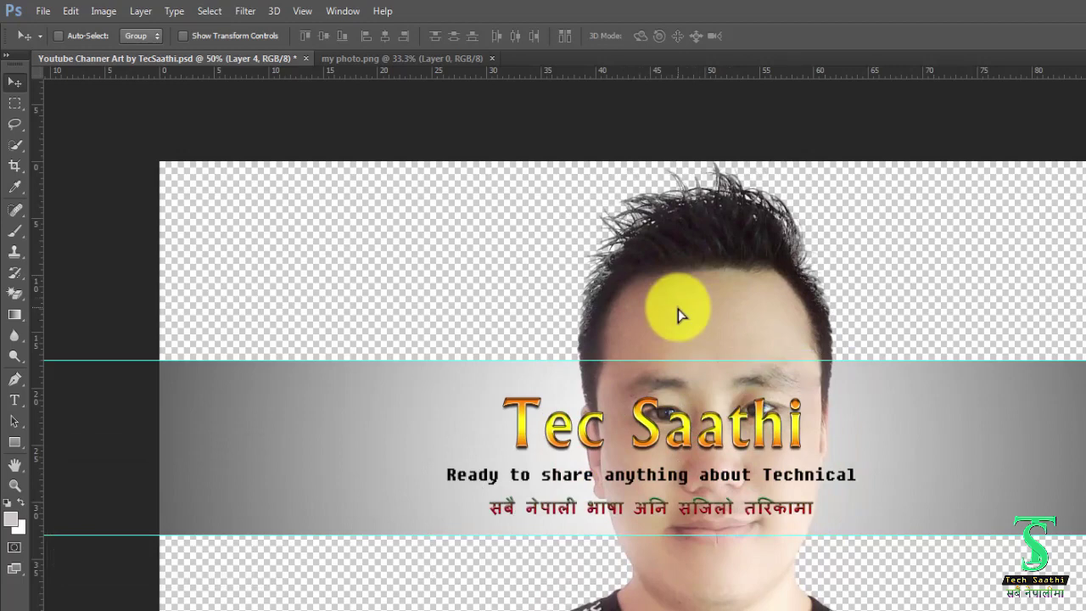
pyautogui.hotkey('ctrl', 't')
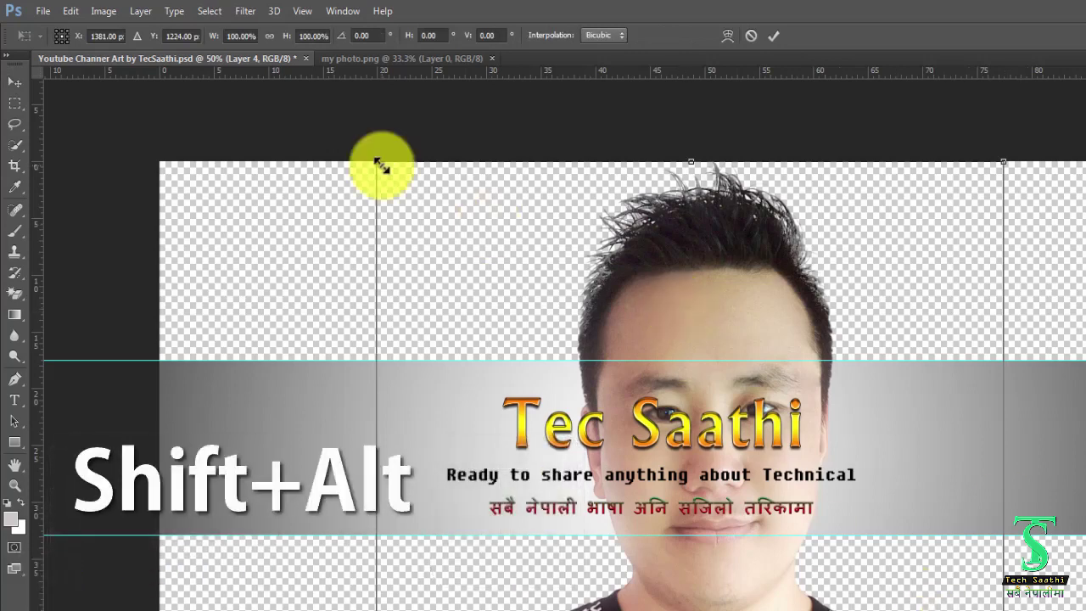
# - Scale the portrait to 27.51% and place it at the right end of the grey band
pyautogui.moveTo(379, 163)
pyautogui.mouseDown()
pyautogui.moveTo(601, 556)
pyautogui.moveTo(623, 547)
pyautogui.mouseUp()
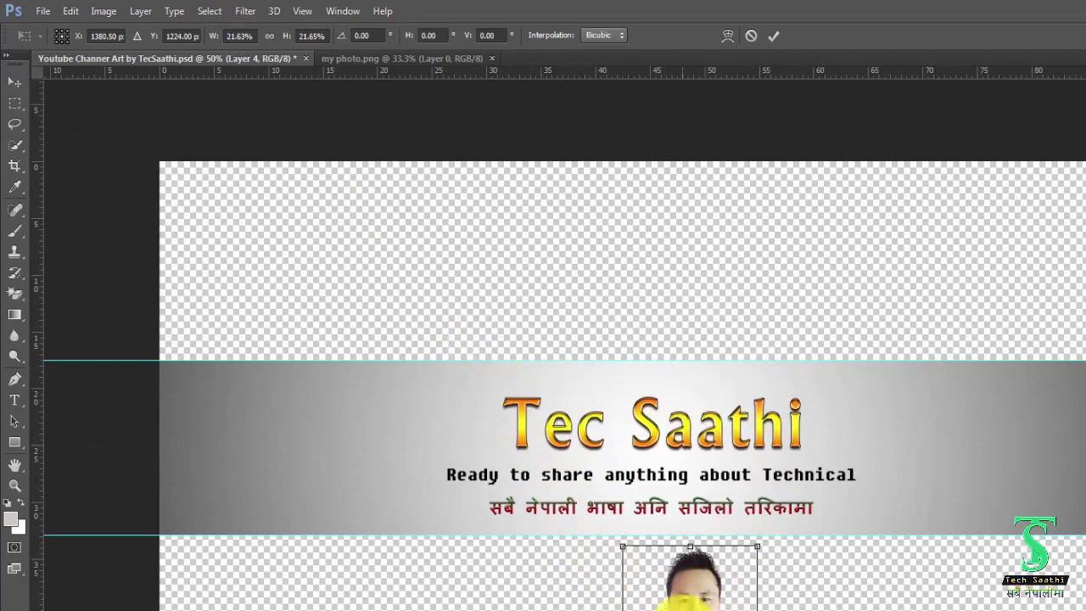
pyautogui.moveTo(689, 604)
pyautogui.mouseDown()
pyautogui.moveTo(920, 454)
pyautogui.moveTo(880, 481)
pyautogui.mouseUp()
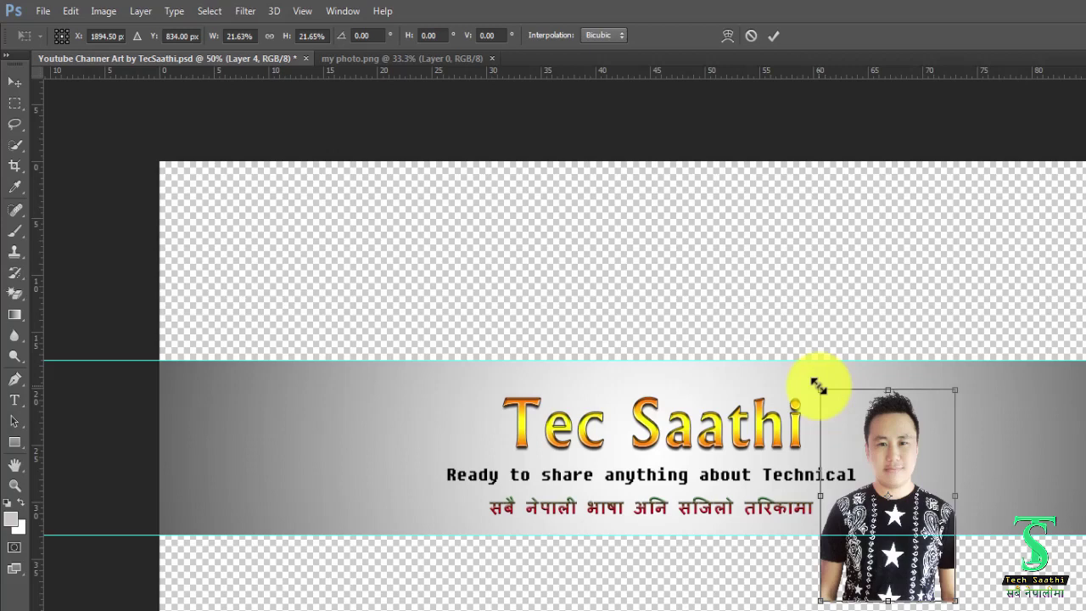
pyautogui.moveTo(817, 387); pyautogui.dragTo(805, 353)
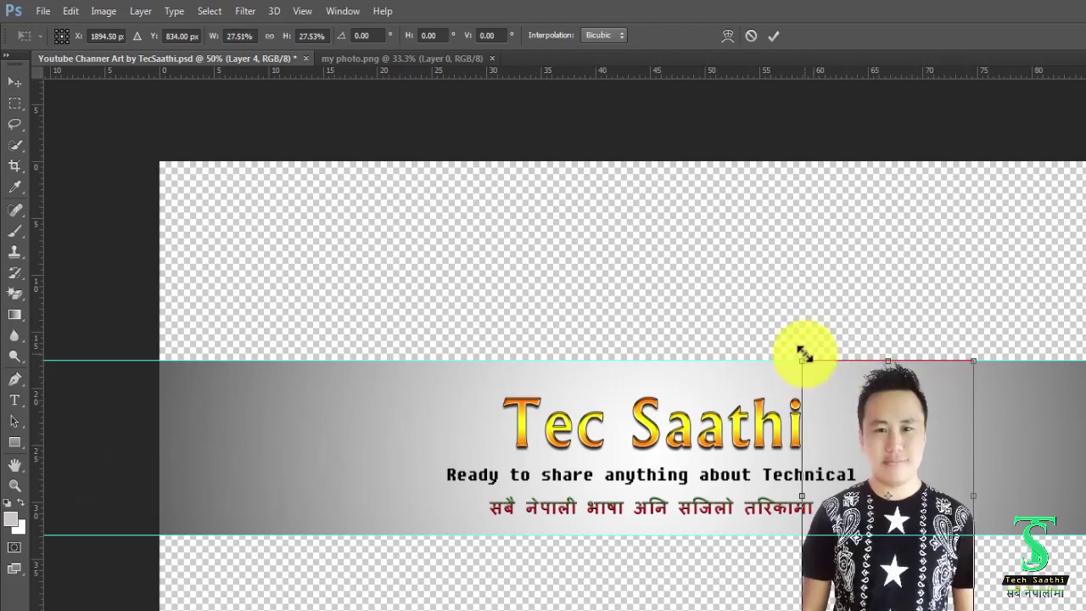
pyautogui.moveTo(889, 417)
pyautogui.mouseDown()
pyautogui.moveTo(915, 424)
pyautogui.moveTo(360, 431)
pyautogui.moveTo(903, 428)
pyautogui.mouseUp()
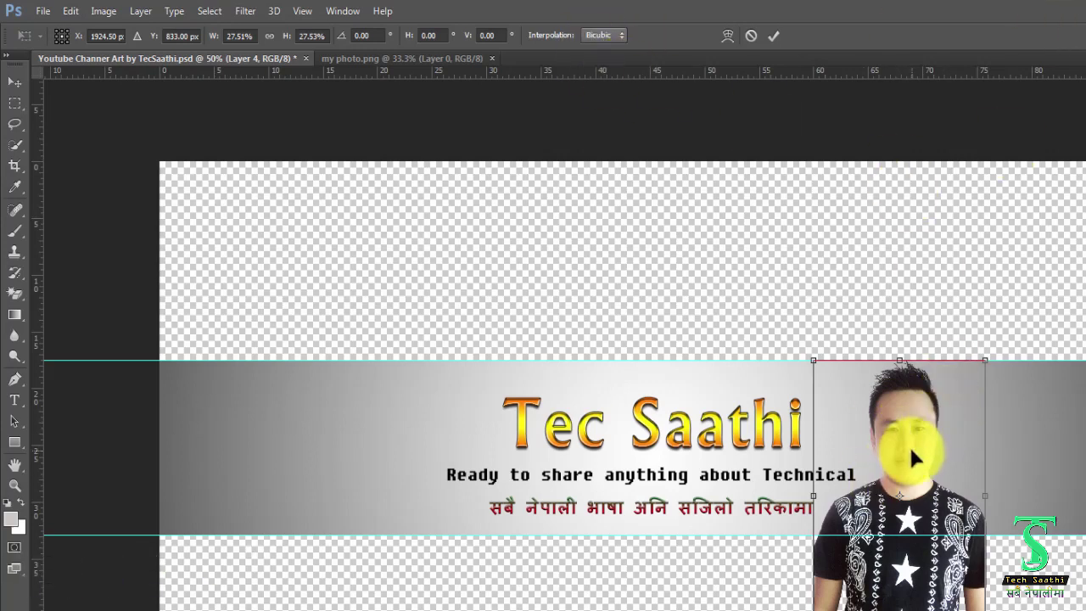
pyautogui.click(772, 35)
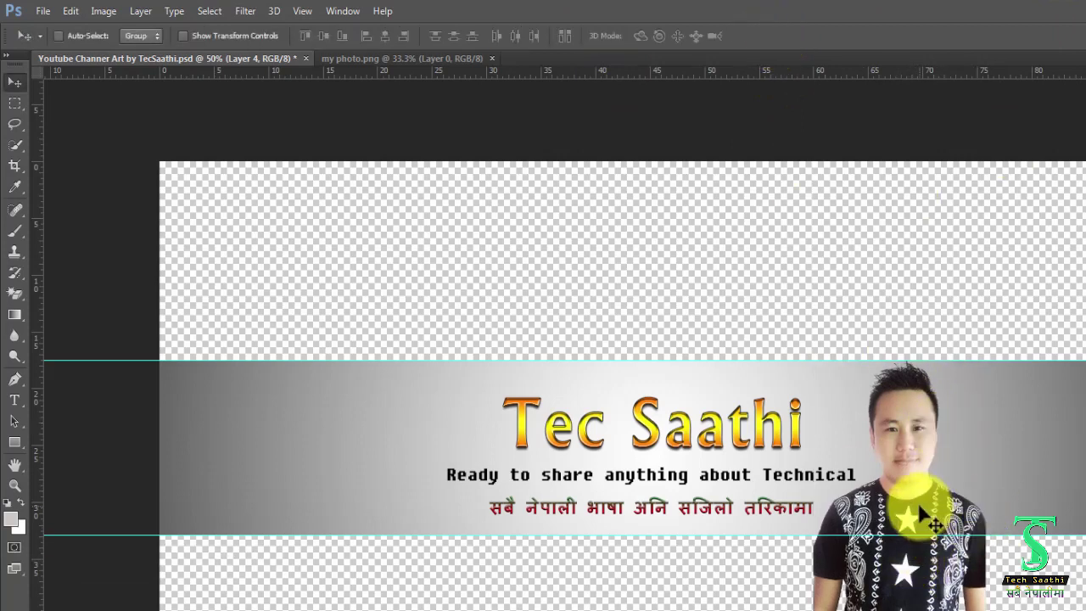
# - Nudge the portrait slightly left so it sits beside the title and taglines
pyautogui.moveTo(925, 510); pyautogui.dragTo(917, 509)
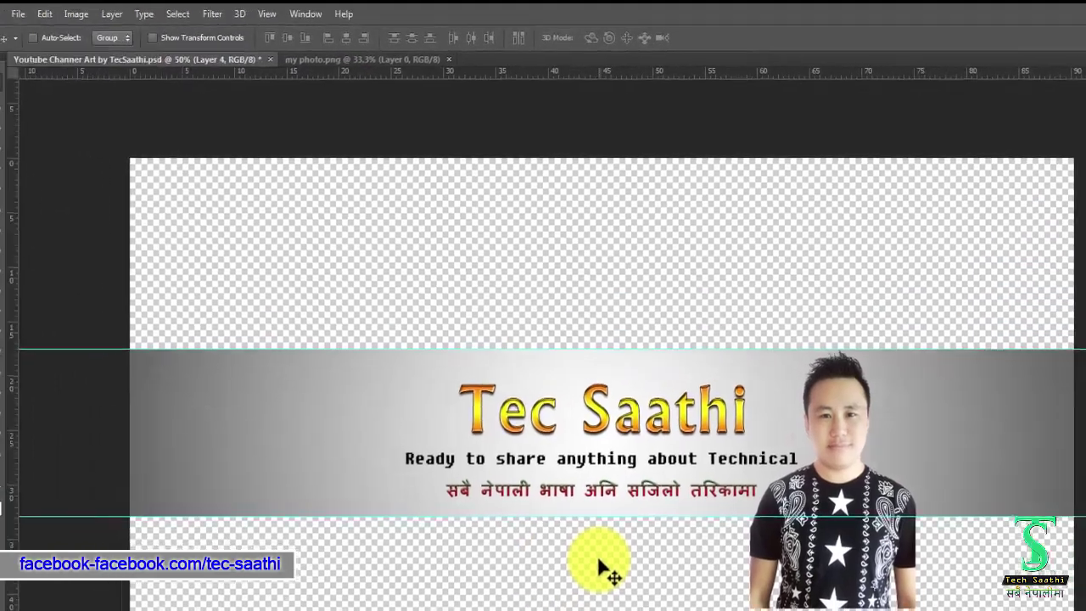
pyautogui.press('m')
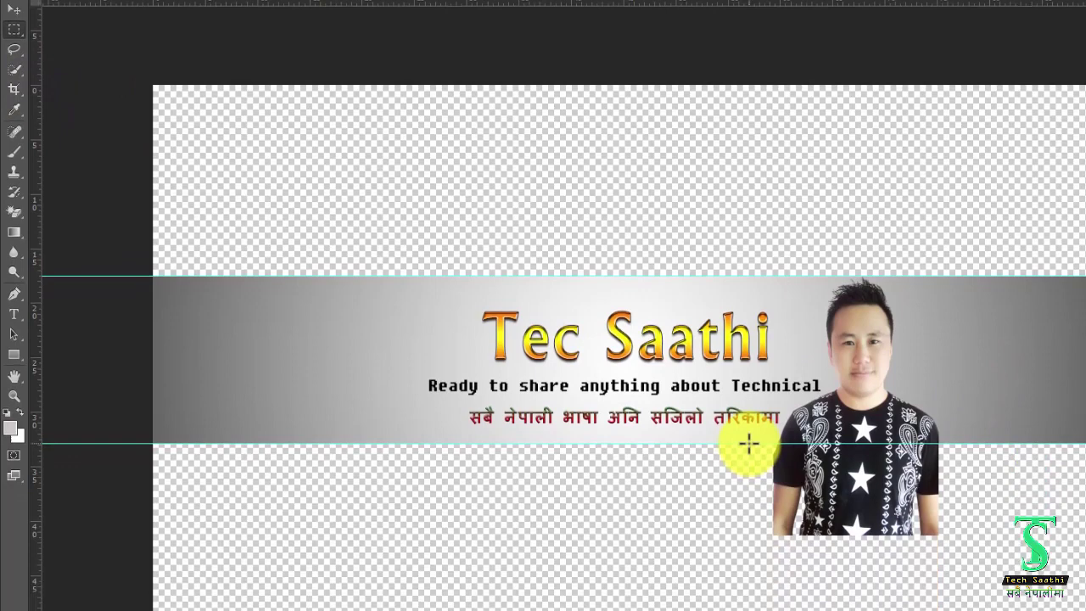
# - Delete the part of the portrait below the grey band's bottom edge
pyautogui.moveTo(749, 436)
pyautogui.mouseDown()
pyautogui.moveTo(987, 524)
pyautogui.moveTo(994, 541)
pyautogui.mouseUp()
pyautogui.click(994, 542)
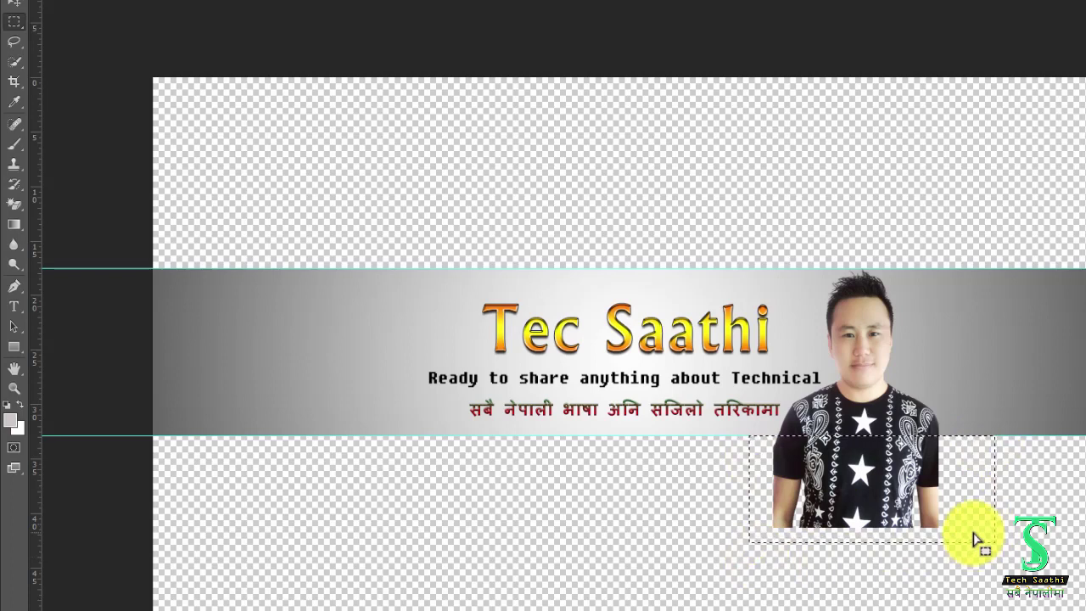
pyautogui.press('BackSpace')
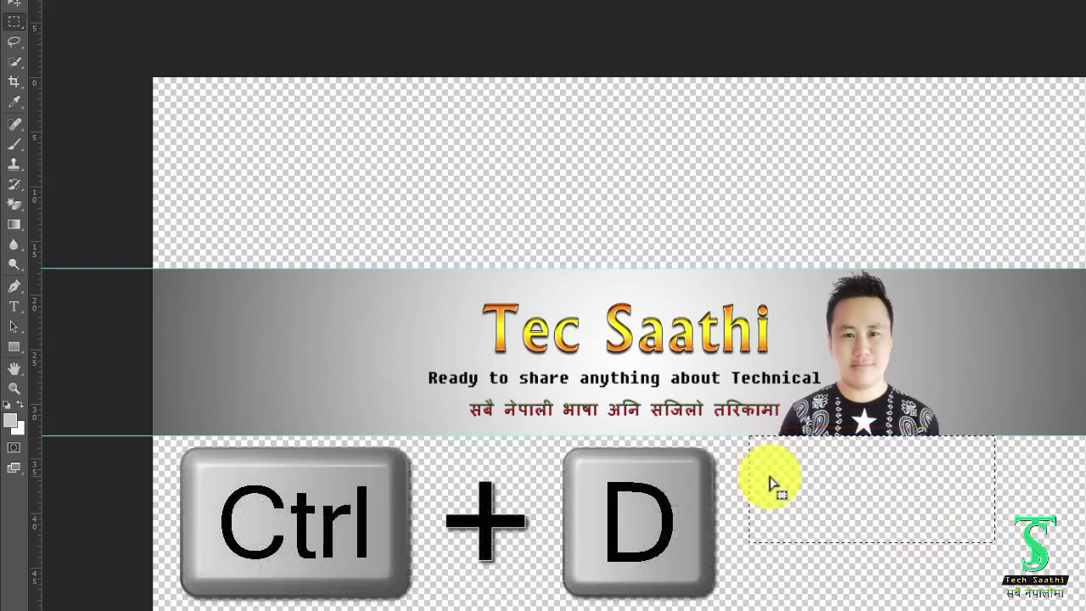
pyautogui.hotkey('ctrl', 'd')
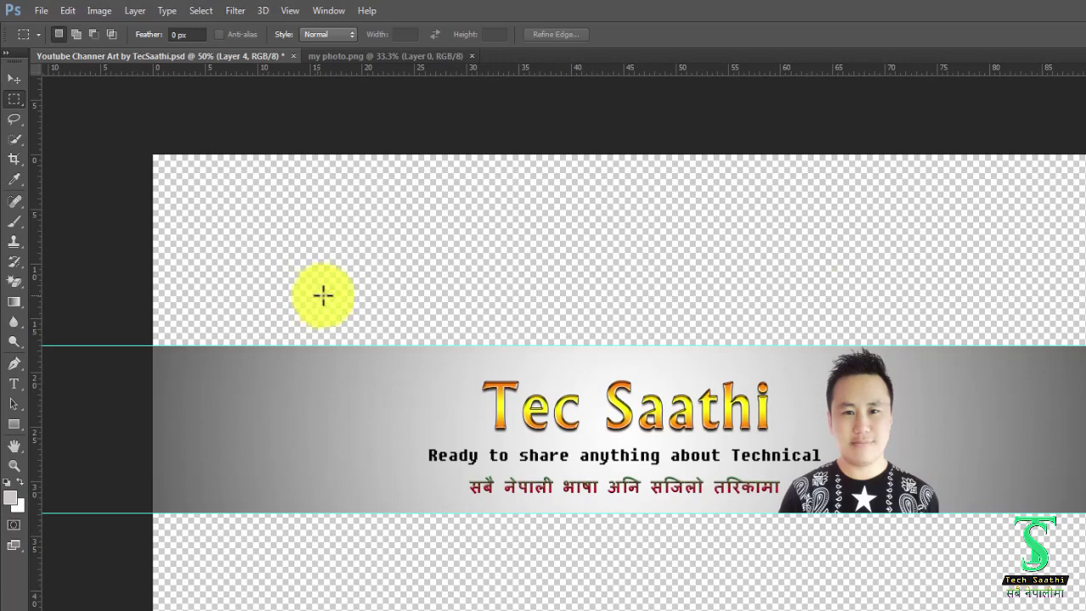
# - Save the channel art PSD with the trimmed portrait
pyautogui.click(45, 12)
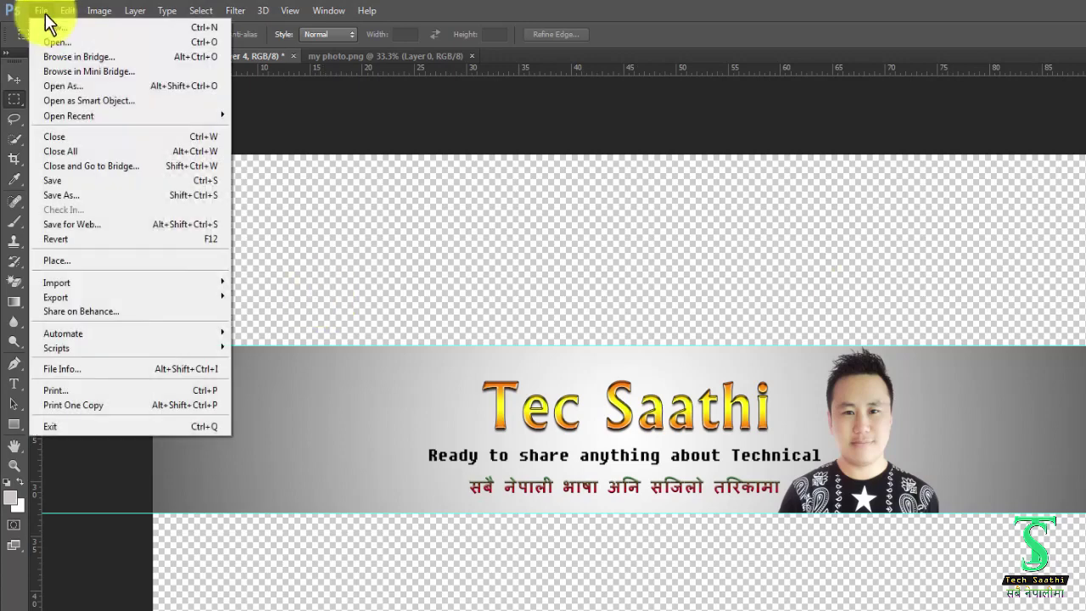
pyautogui.click(65, 181)
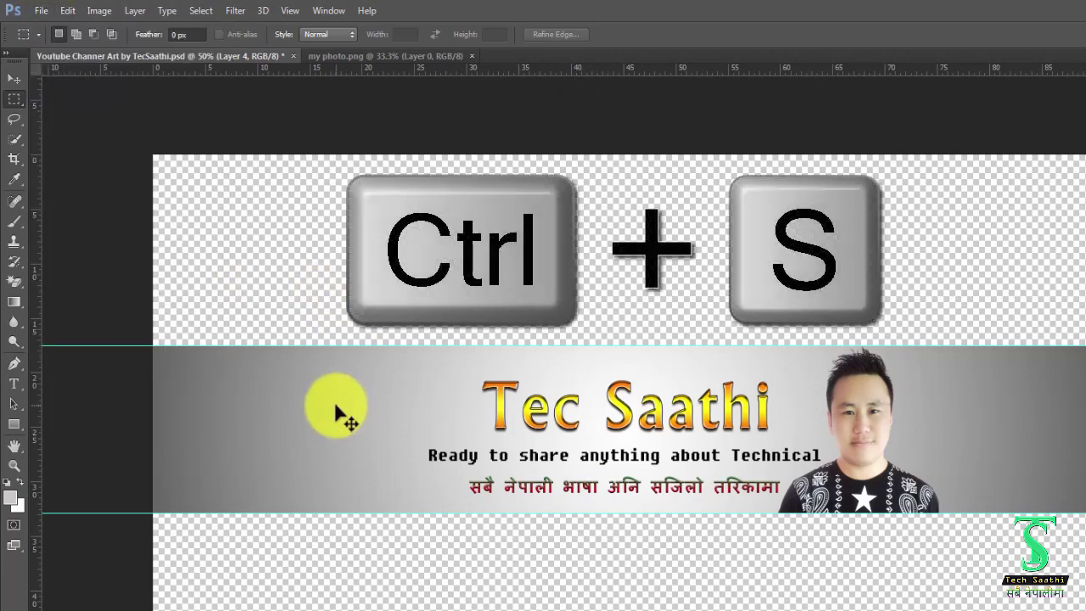
pyautogui.hotkey('ctrl', 's')
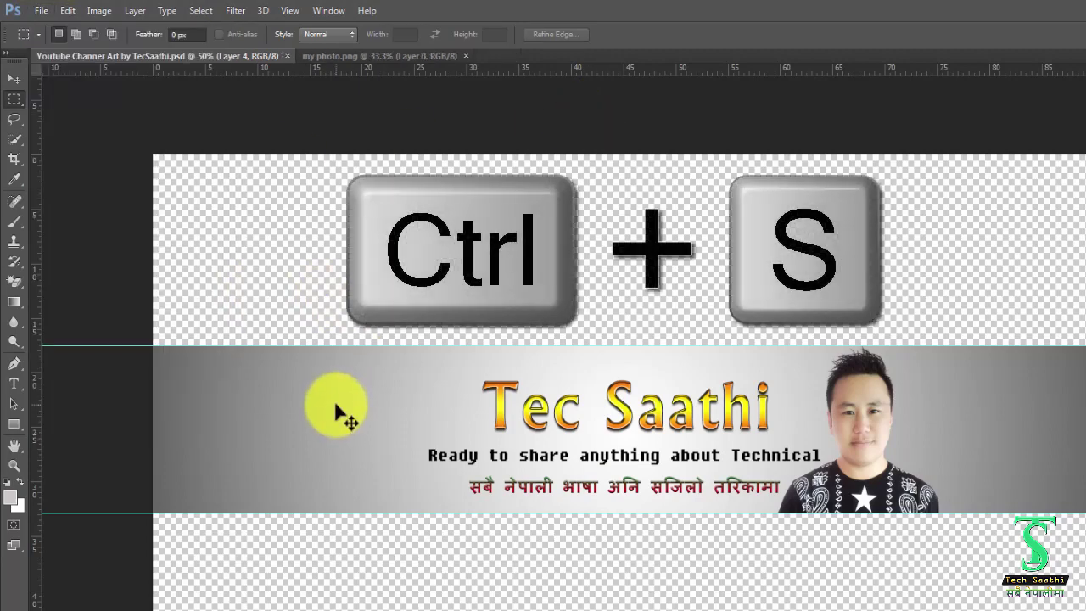
pyautogui.click(40, 11)
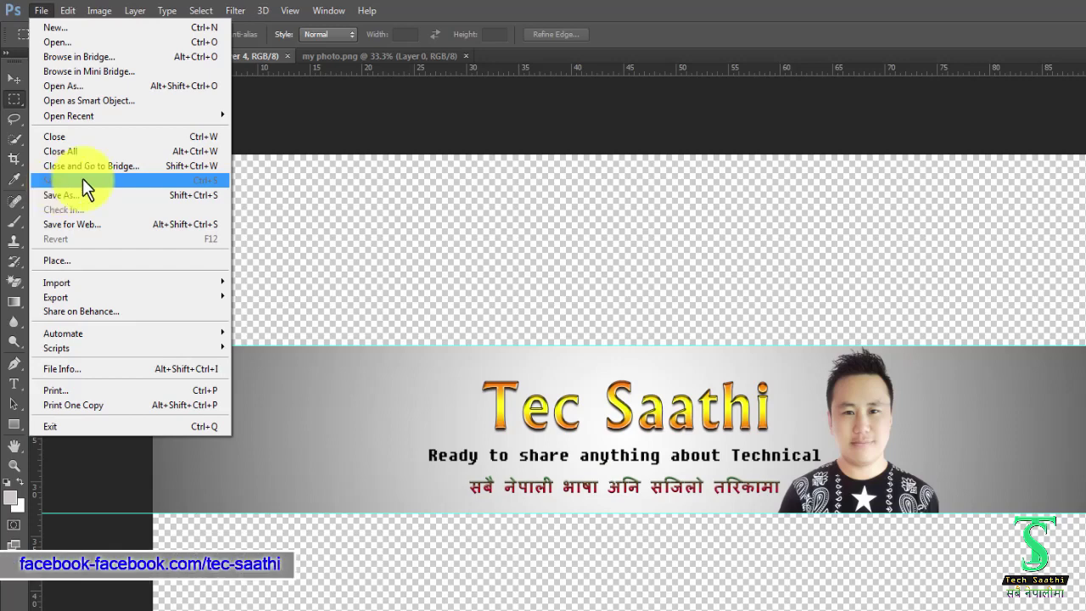
# - Save a copy of the banner as a JPEG file on the Desktop
pyautogui.click(69, 194)
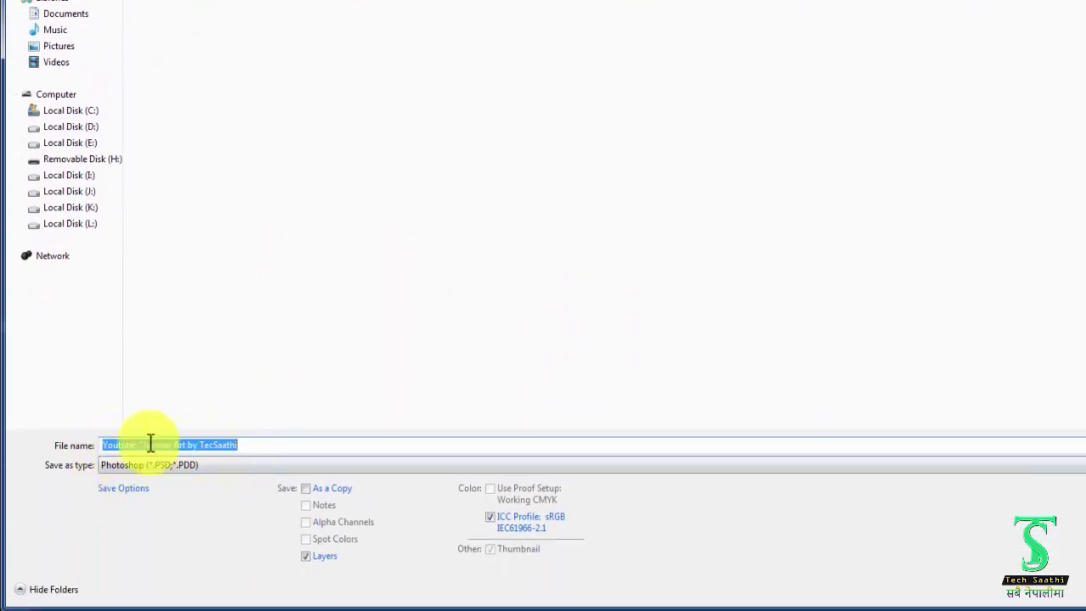
pyautogui.click(206, 462)
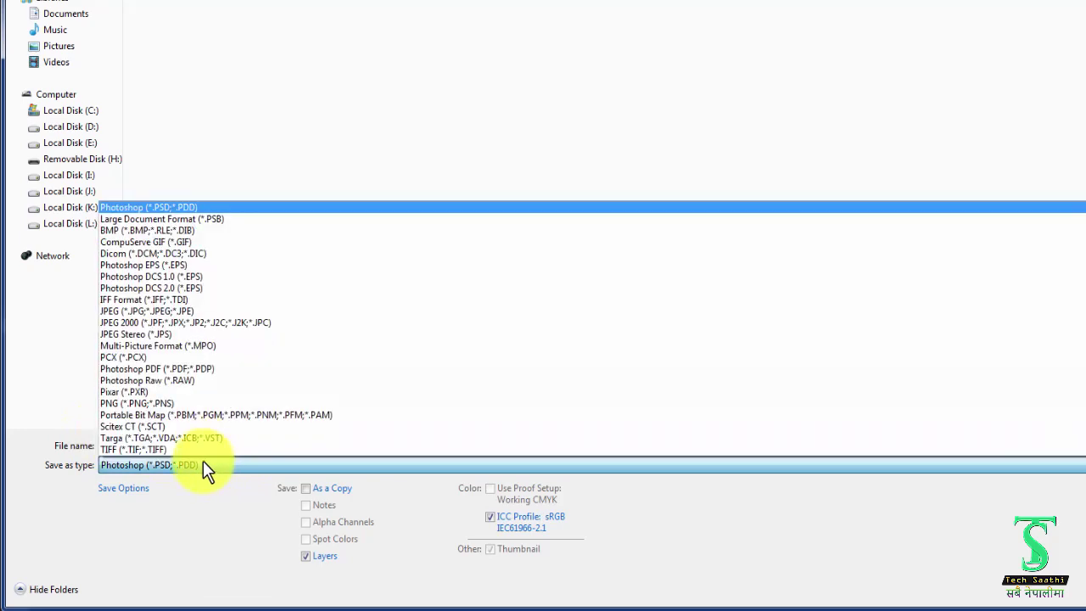
pyautogui.click(119, 311)
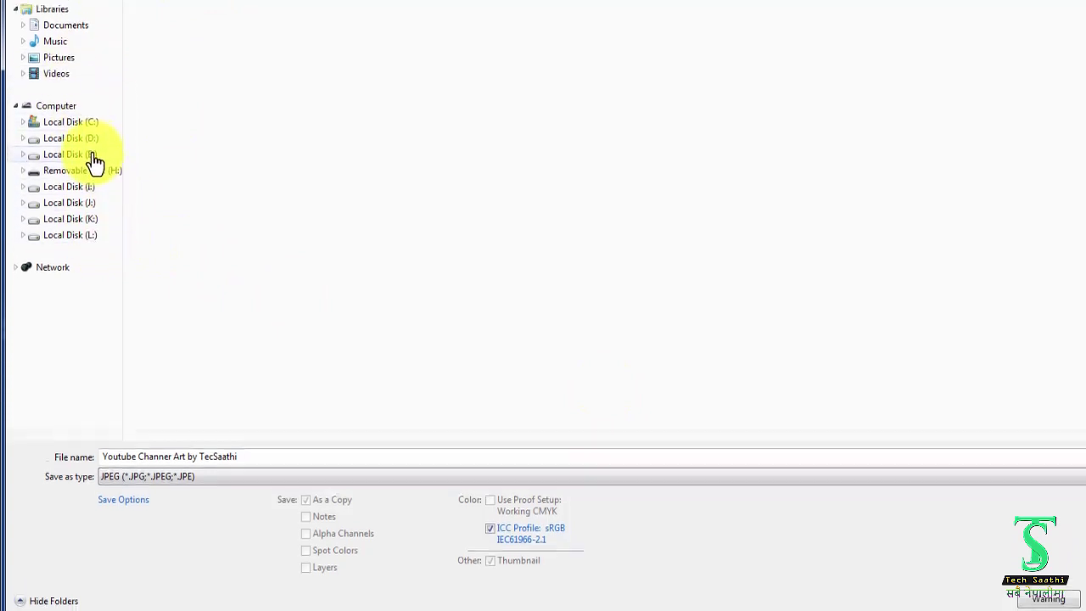
pyautogui.click(62, 107)
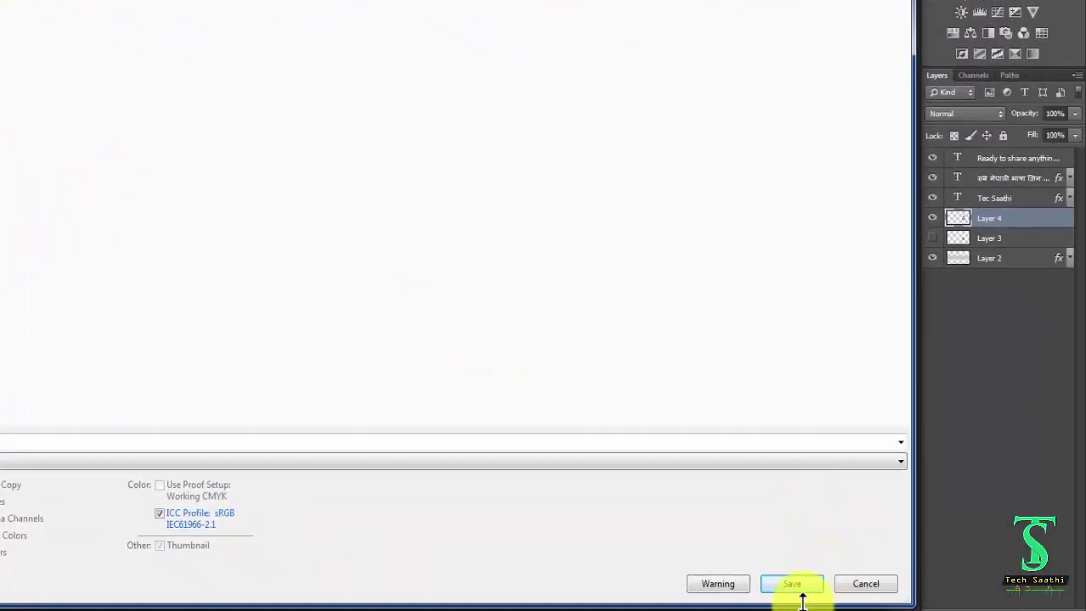
pyautogui.click(793, 592)
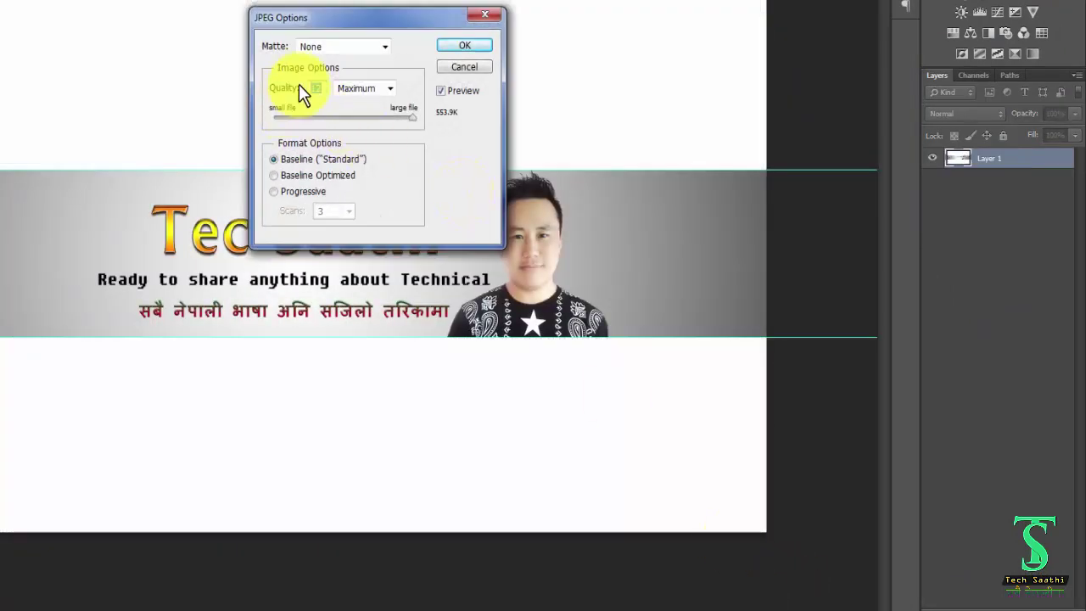
# - Set the JPEG Options quality to 12 (Maximum) and confirm
pyautogui.doubleClick(313, 88)
pyautogui.moveTo(412, 119); pyautogui.dragTo(449, 119)
pyautogui.moveTo(414, 120); pyautogui.dragTo(437, 120)
pyautogui.click(463, 46)
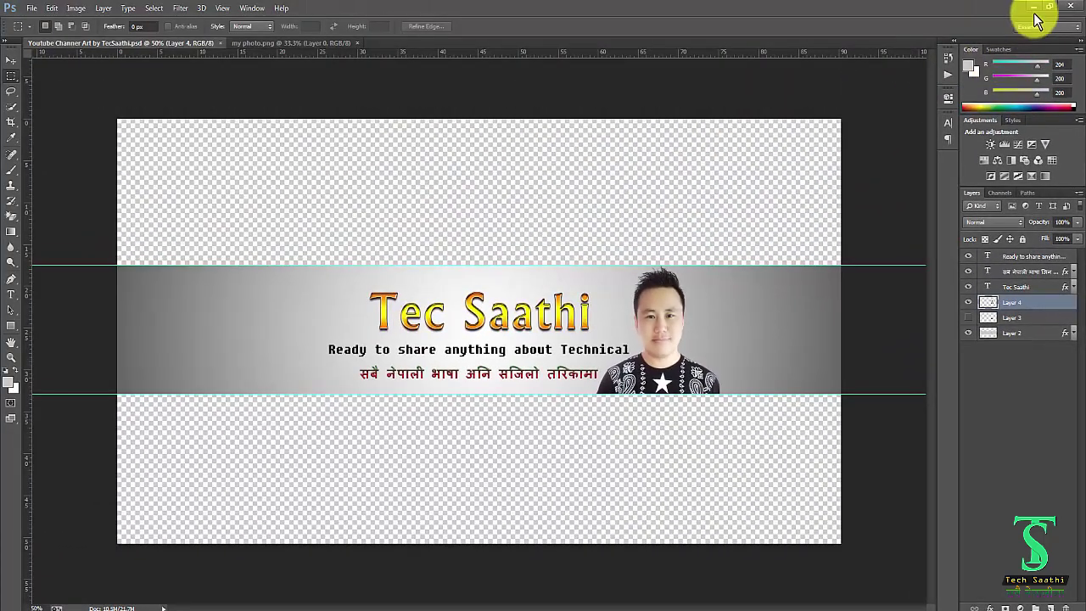
# - Preview the exported Tec Saathi banner JPEG from the desktop, then bring up the YouTube channel page
pyautogui.click(1033, 9)
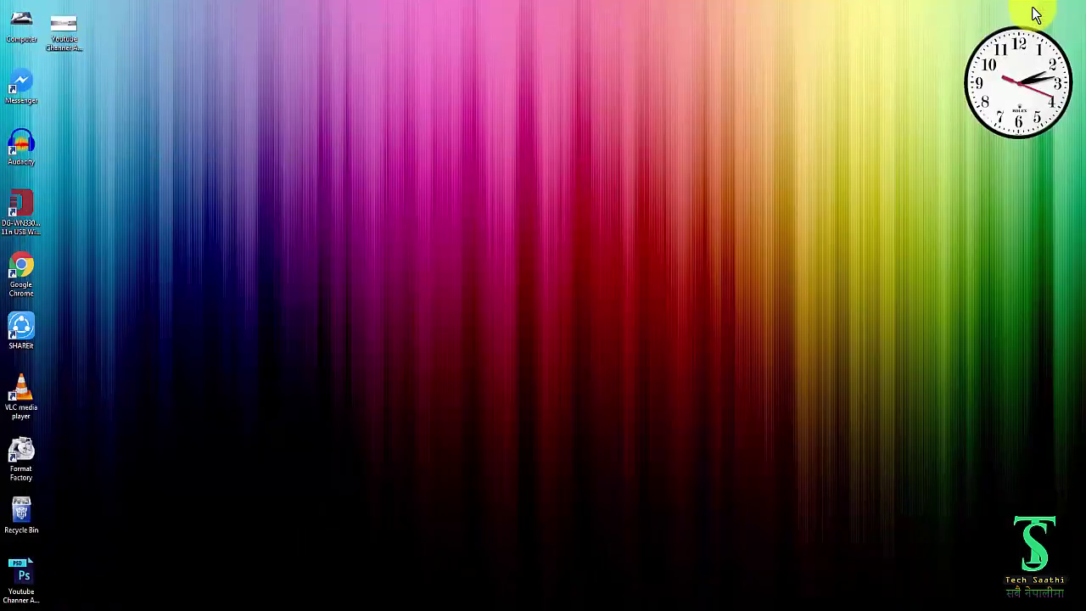
pyautogui.doubleClick(64, 33)
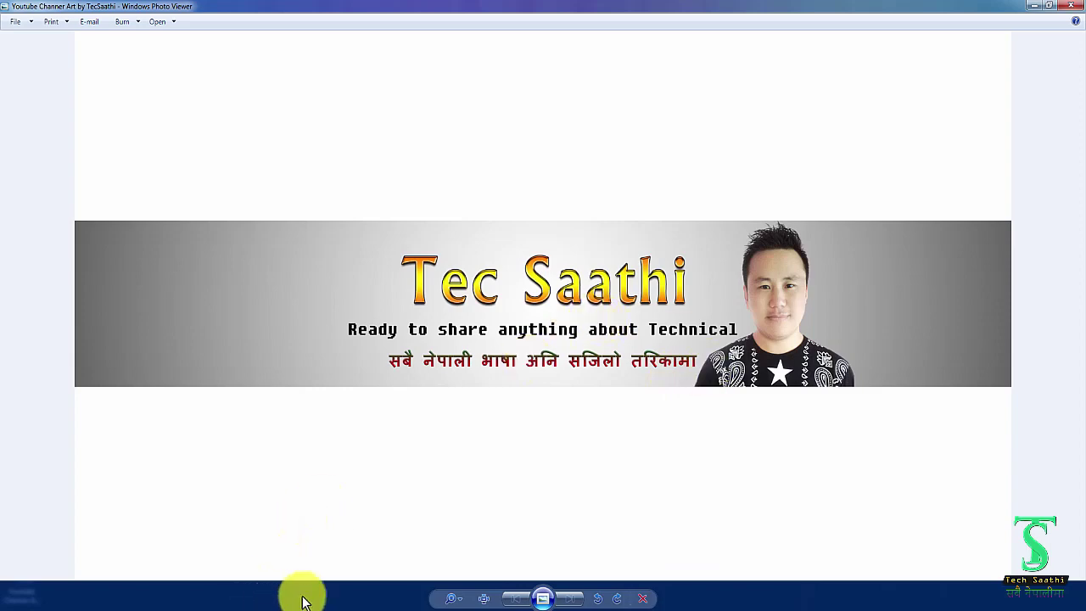
pyautogui.click(270, 602)
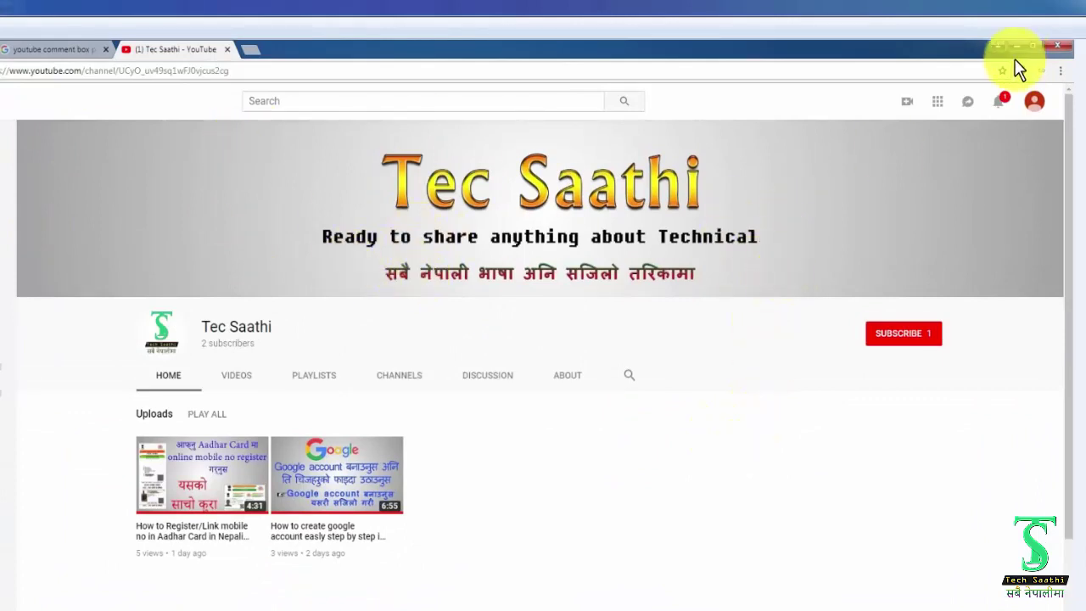
# - Close the browser window showing the Tec Saathi YouTube channel
pyautogui.click(1073, 7)
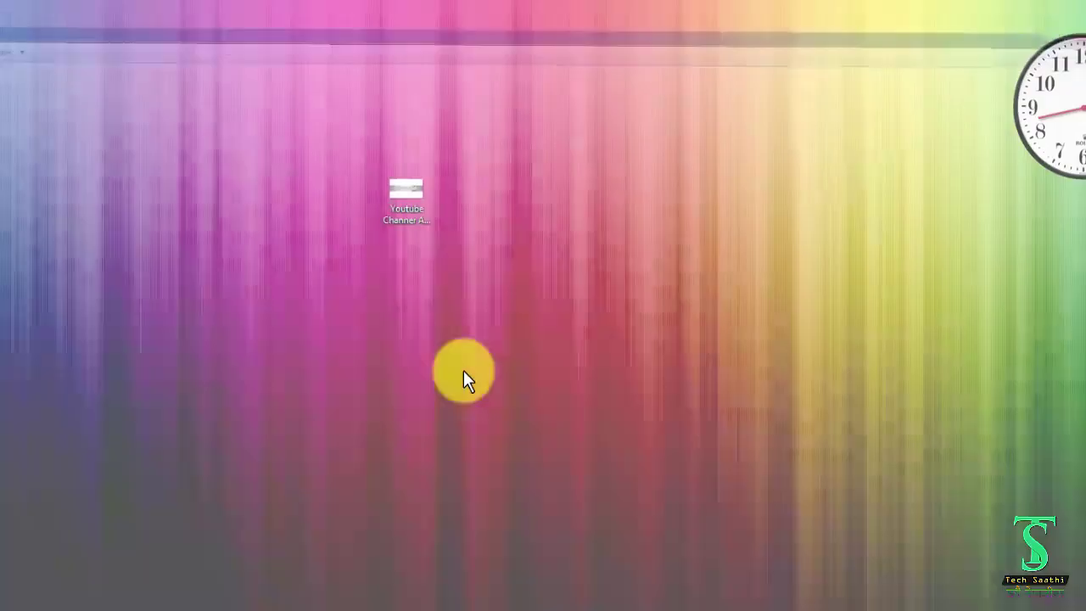